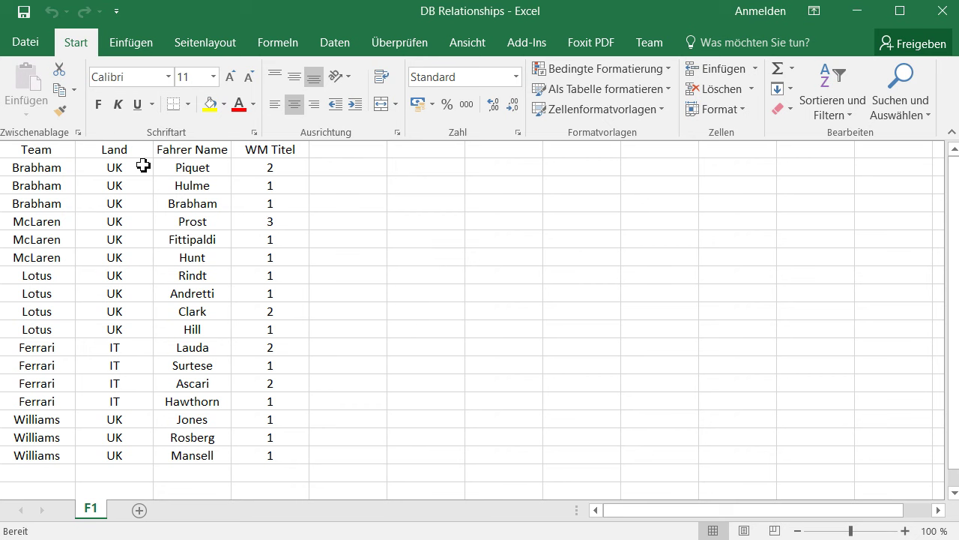
Step: Add a right border to the Land column cells from the header down to the last Williams row
drag(140, 154, 124, 456)
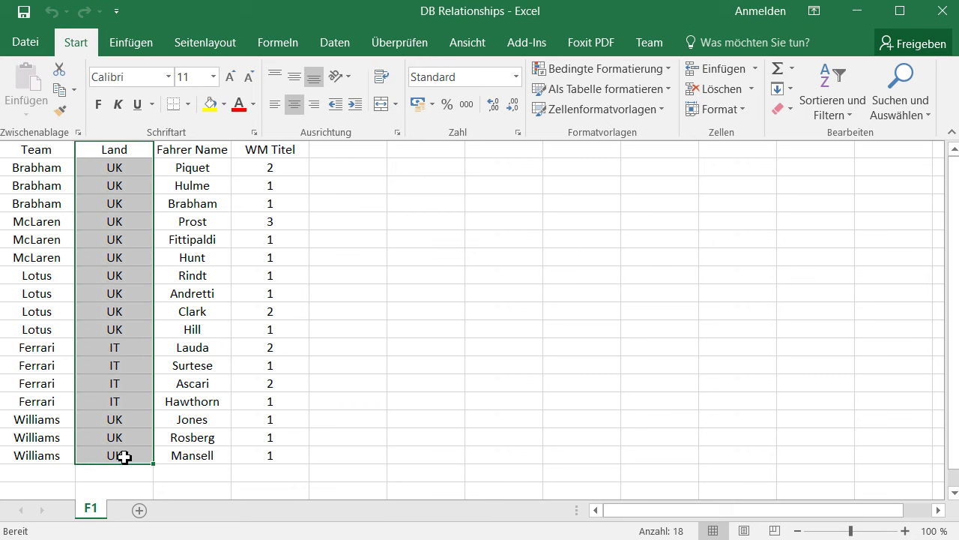
click(188, 103)
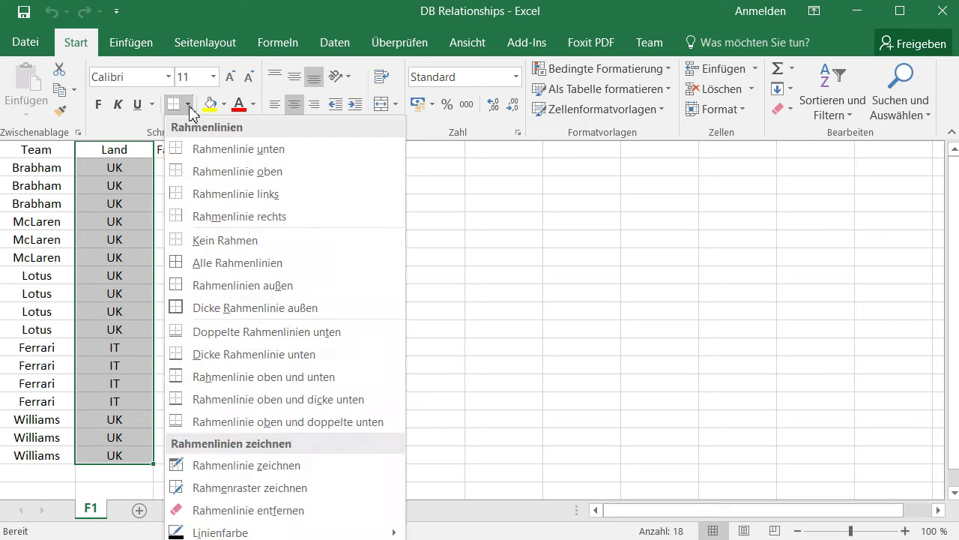
click(240, 222)
click(273, 240)
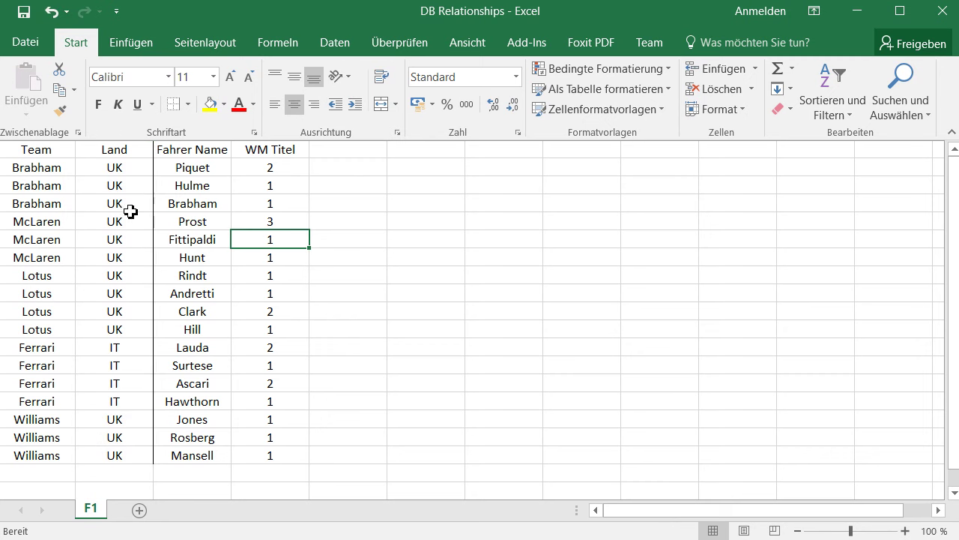
click(40, 169)
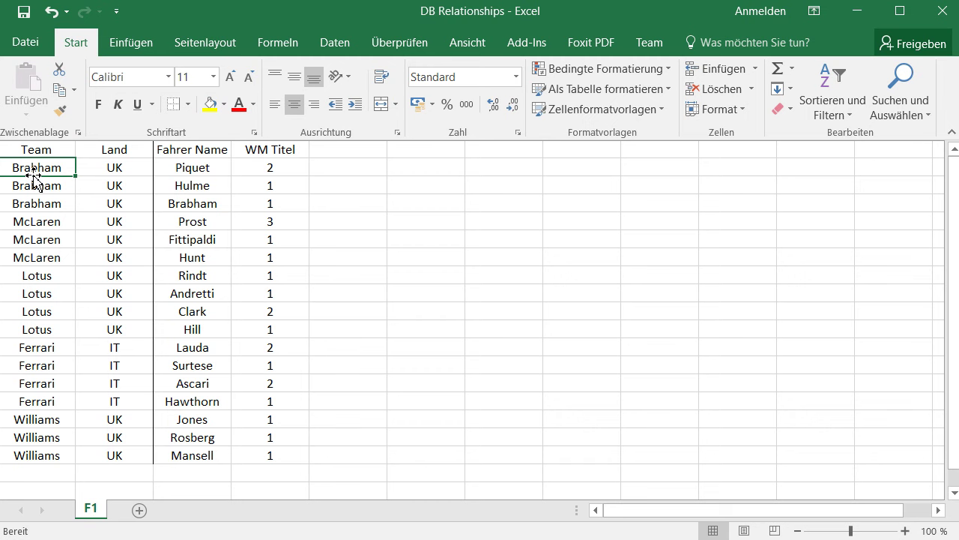
click(201, 173)
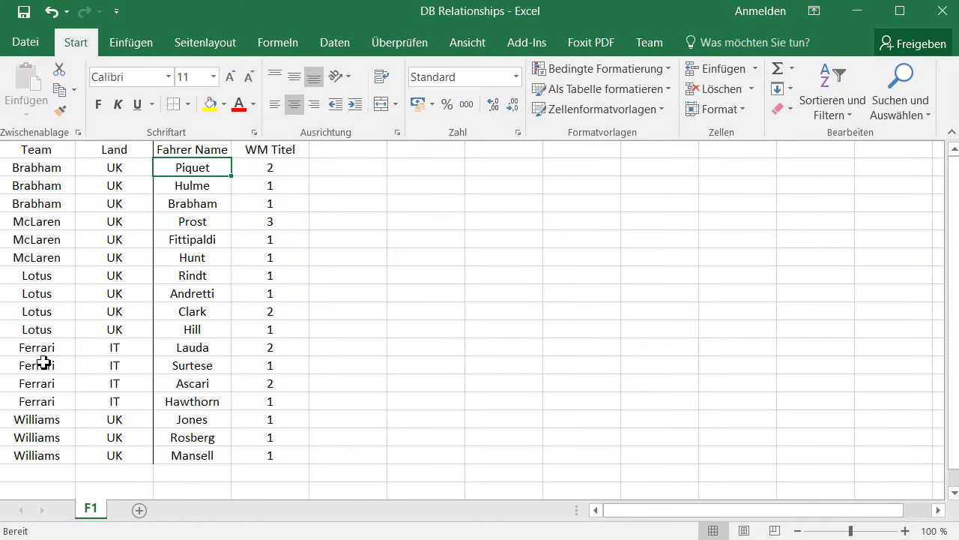
Step: Switch to Access and examine the properties of the Teams table's fields in design view, then return to its records
click(857, 10)
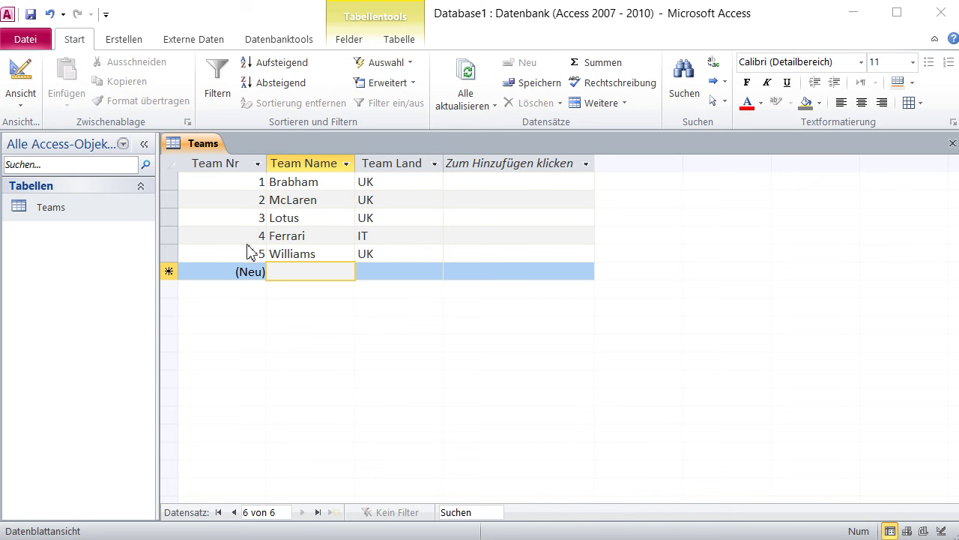
click(21, 82)
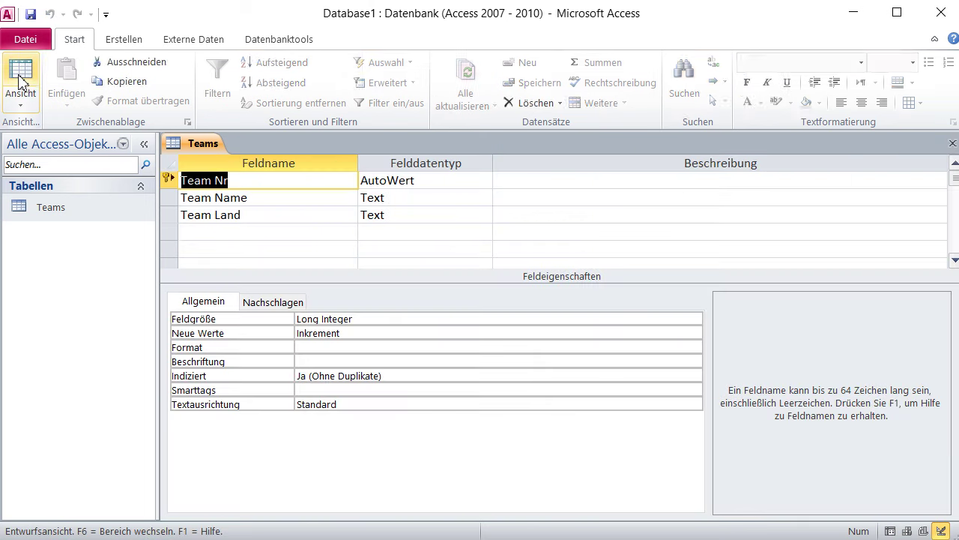
click(267, 201)
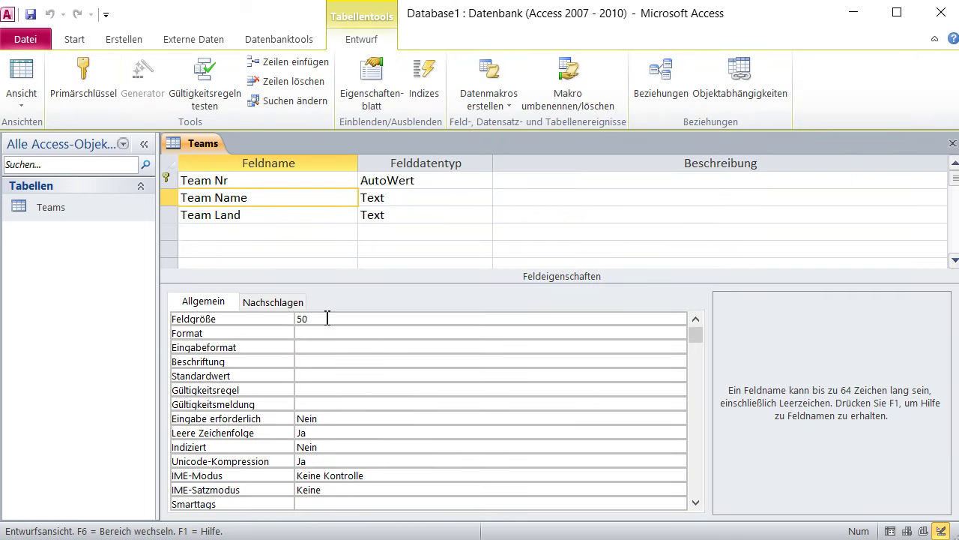
click(279, 222)
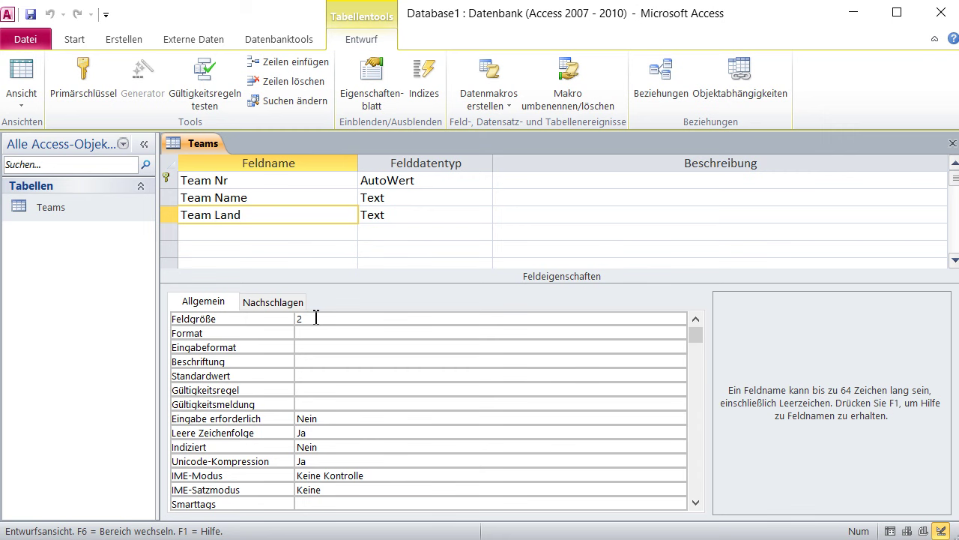
click(262, 181)
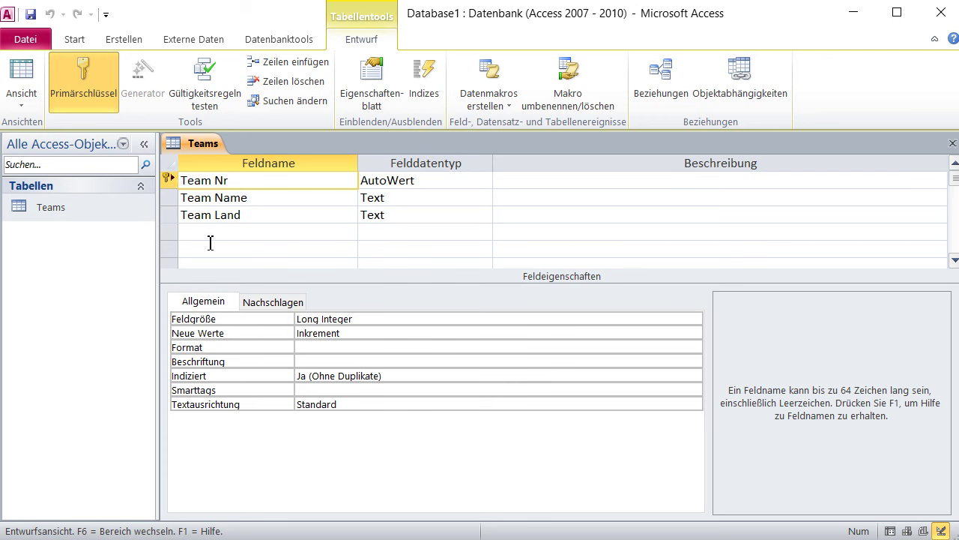
click(27, 79)
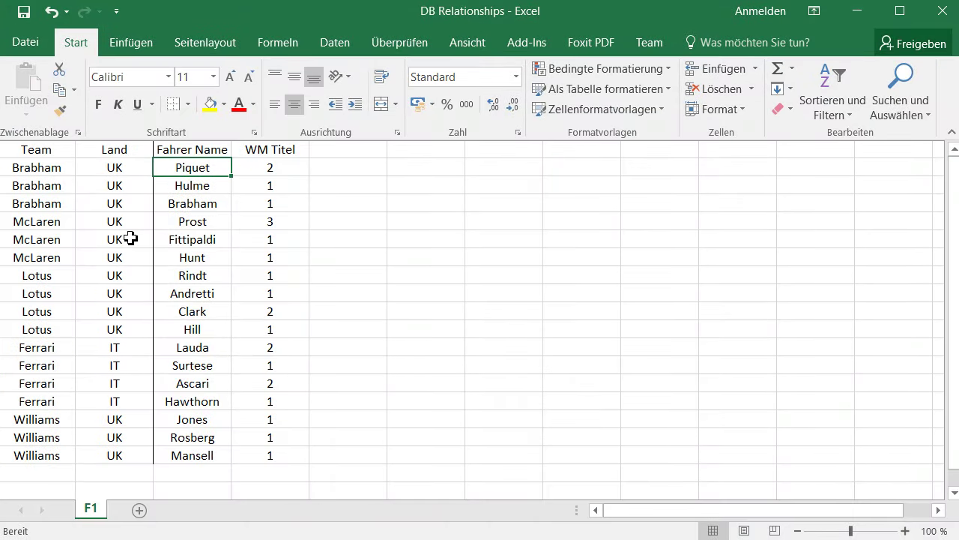
Step: Switch to Access and examine the Fahrer table's field types and sizes in design view, then return to its records
click(858, 16)
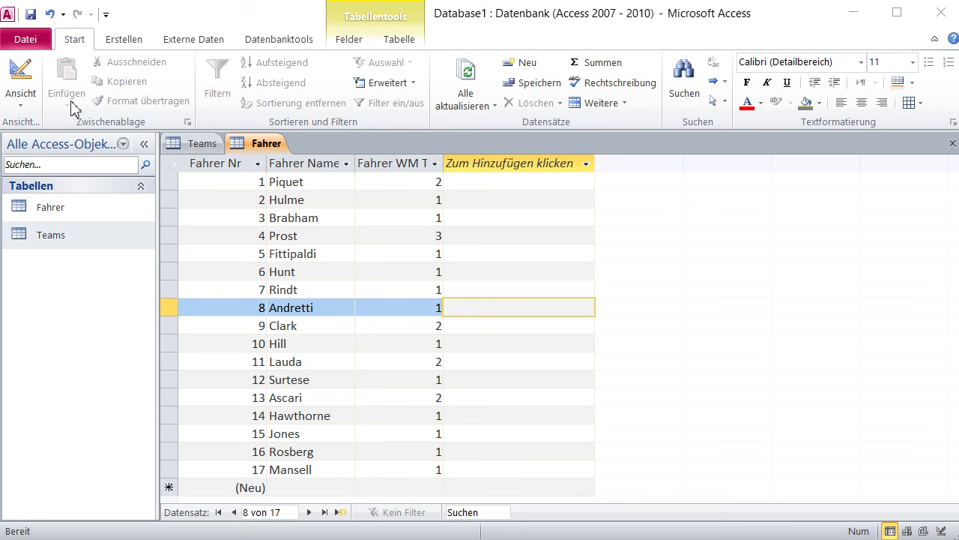
click(18, 78)
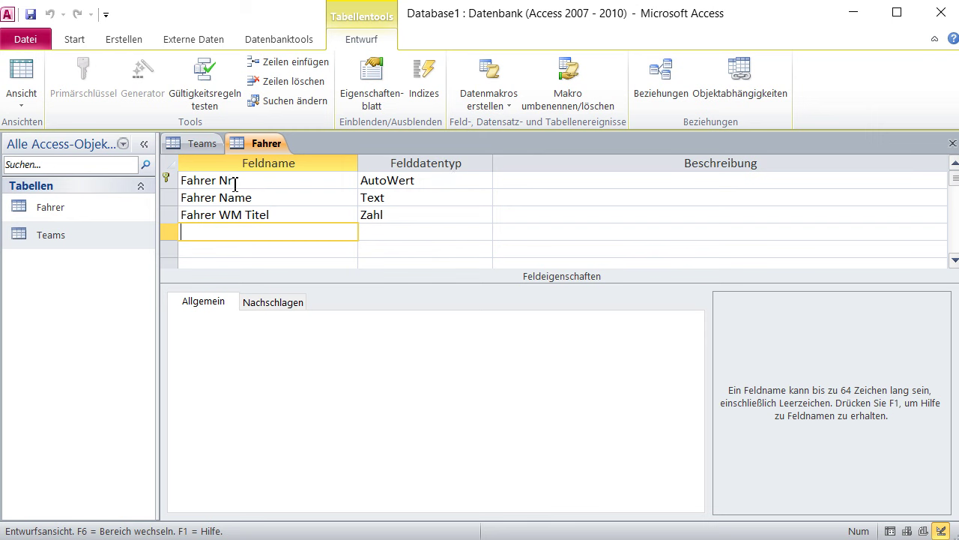
click(262, 198)
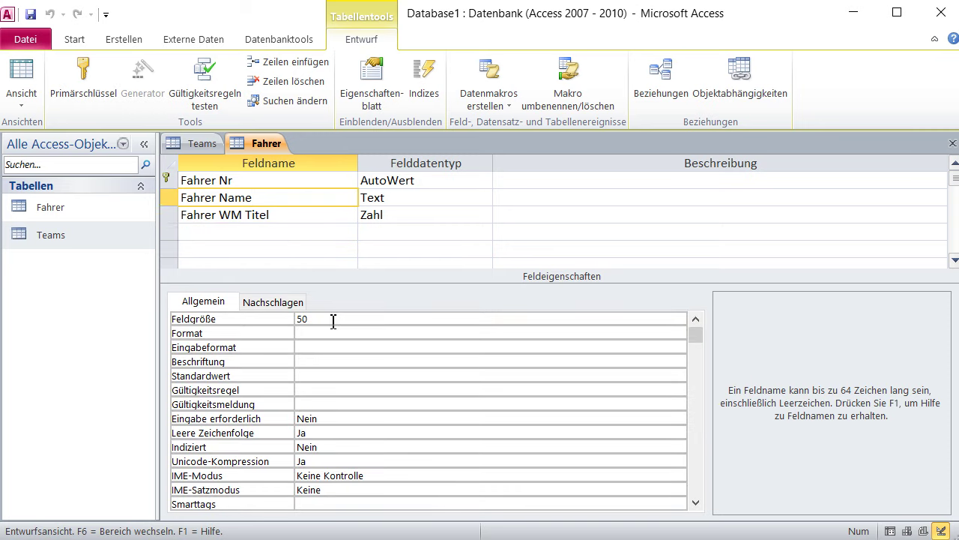
click(327, 215)
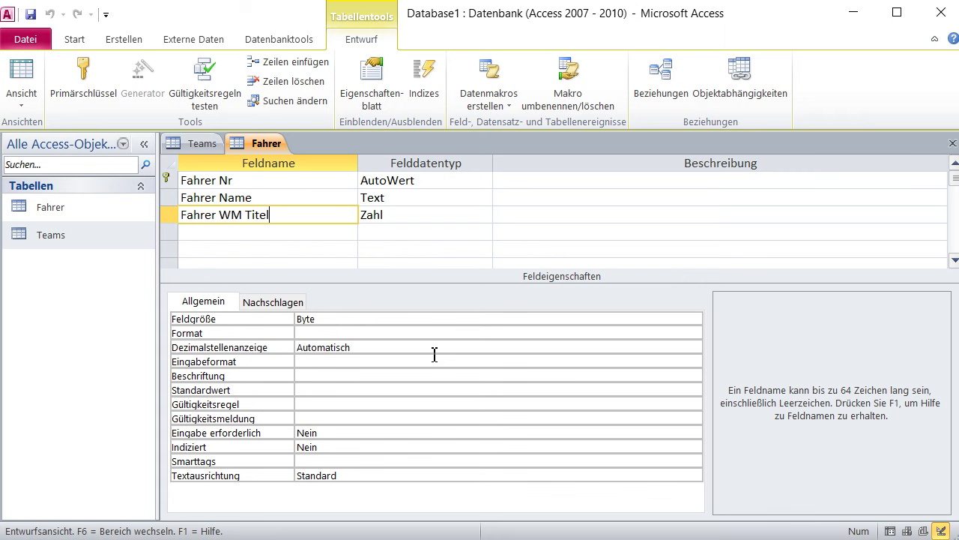
click(24, 89)
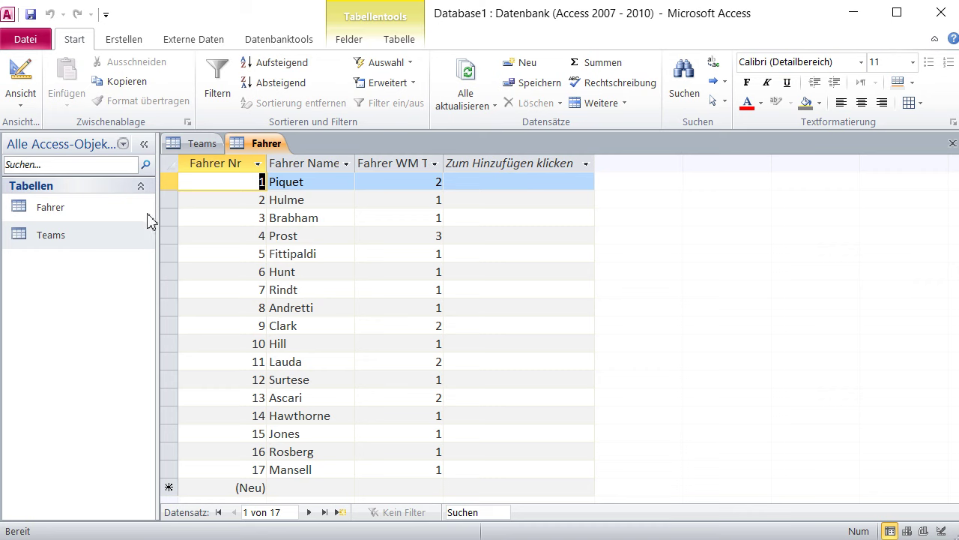
Step: Add a new field named Team below Fahrer WM Titel in the Fahrer table's design
click(21, 85)
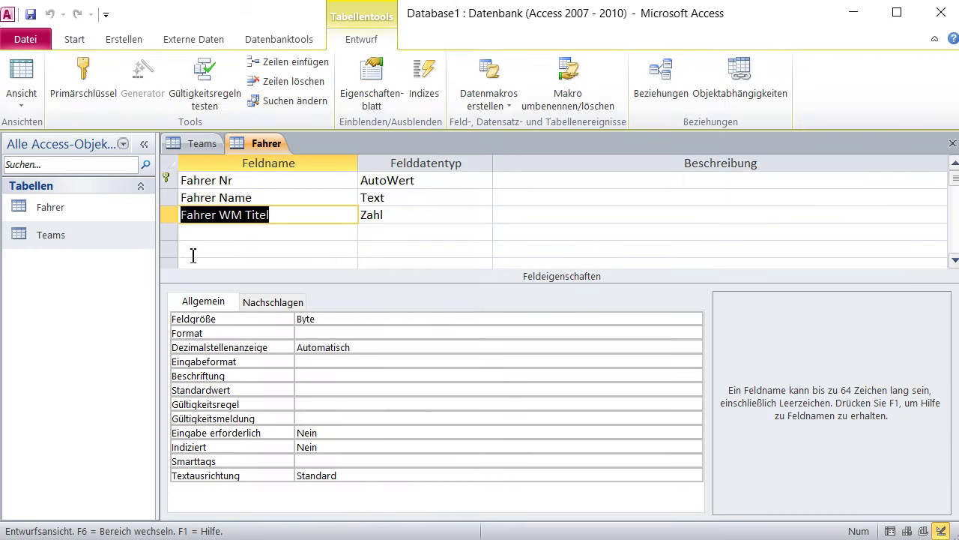
click(214, 234)
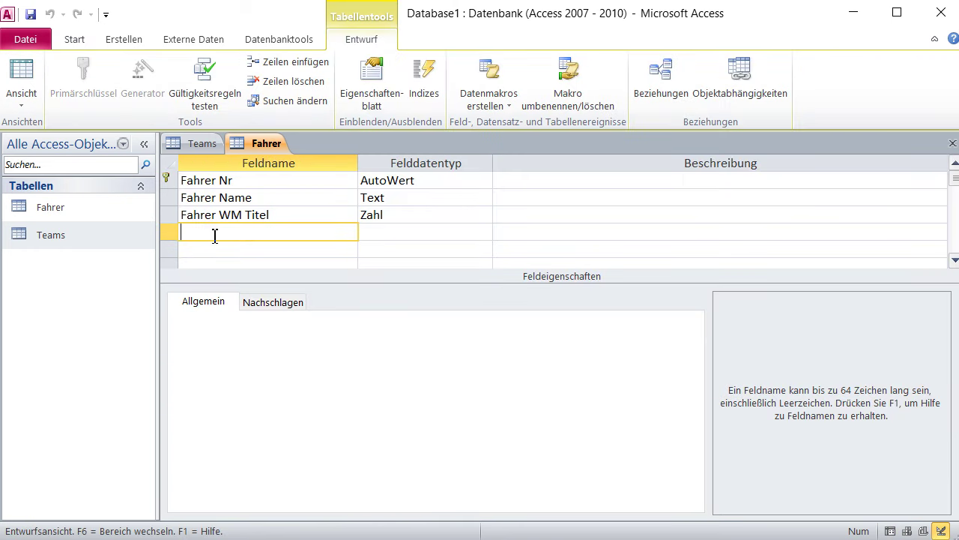
text(Team)
key(Tab)
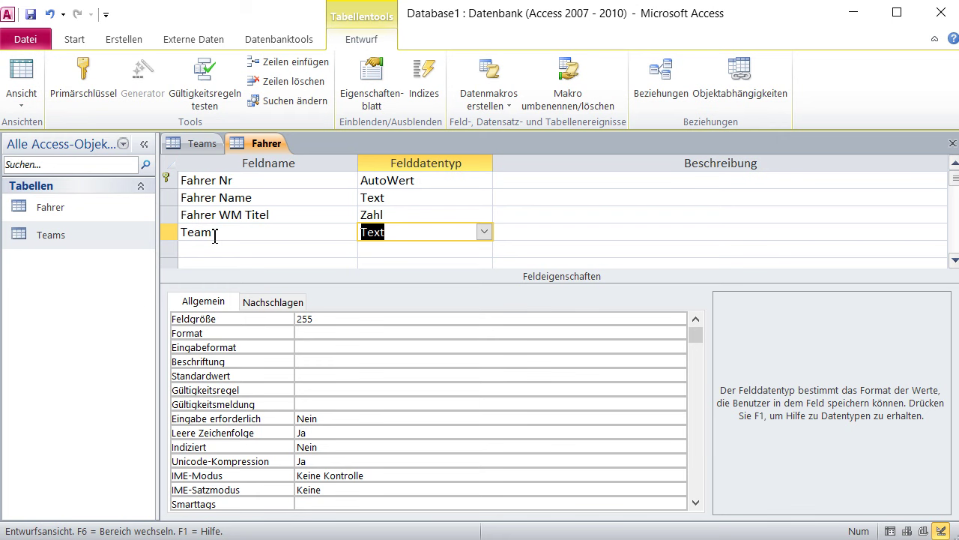
Step: Examine the data type and field size of the Team Nr field in the Teams table's design
click(198, 142)
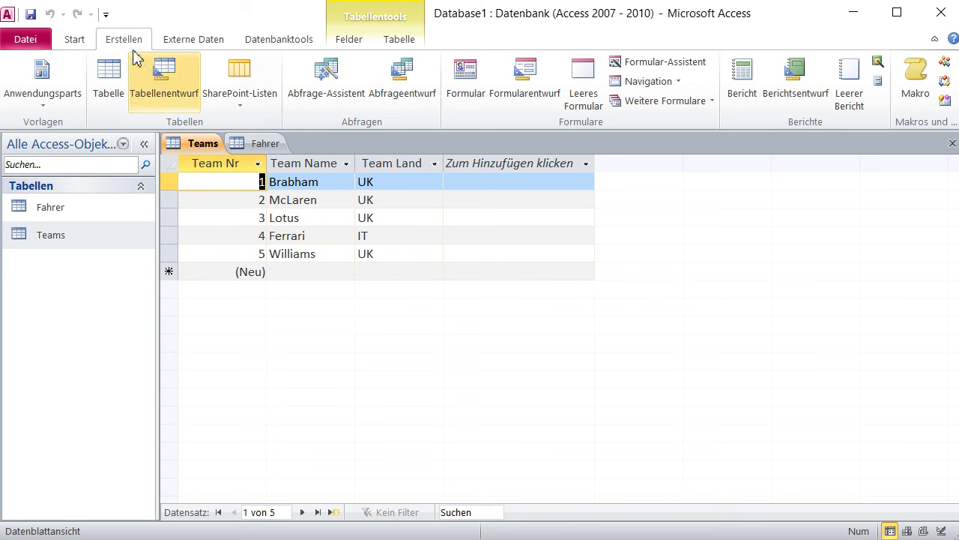
click(72, 41)
click(20, 79)
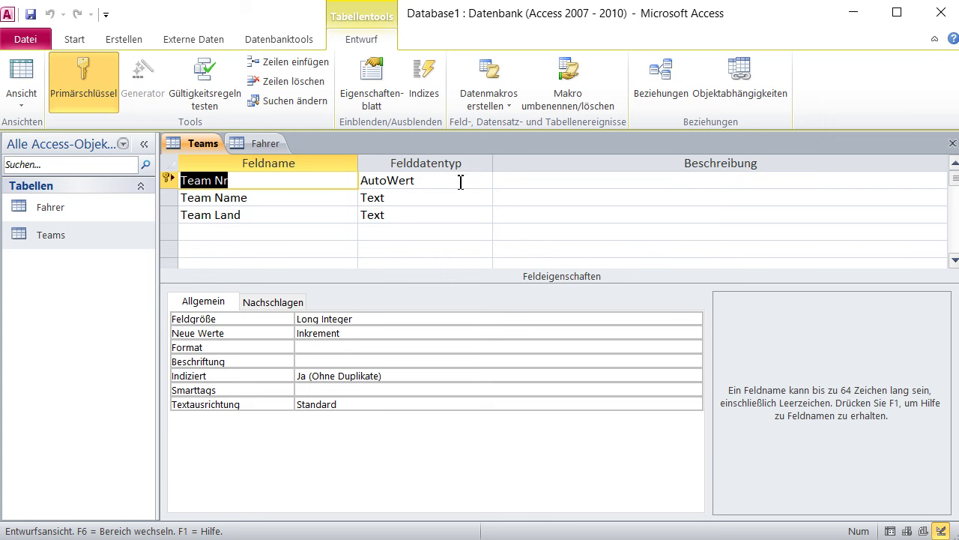
click(371, 320)
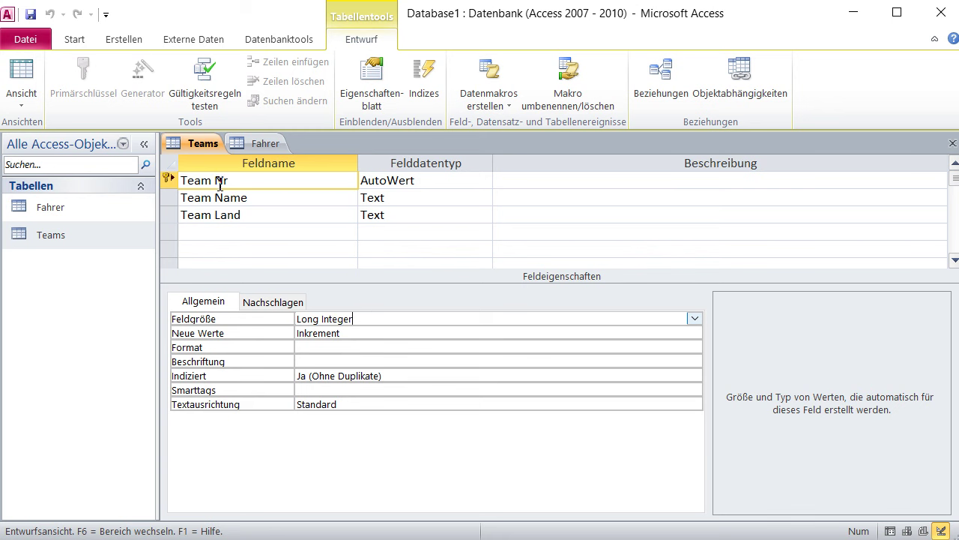
Step: Set the data type of the Fahrer table's Team field to Zahl and check its field size
click(256, 144)
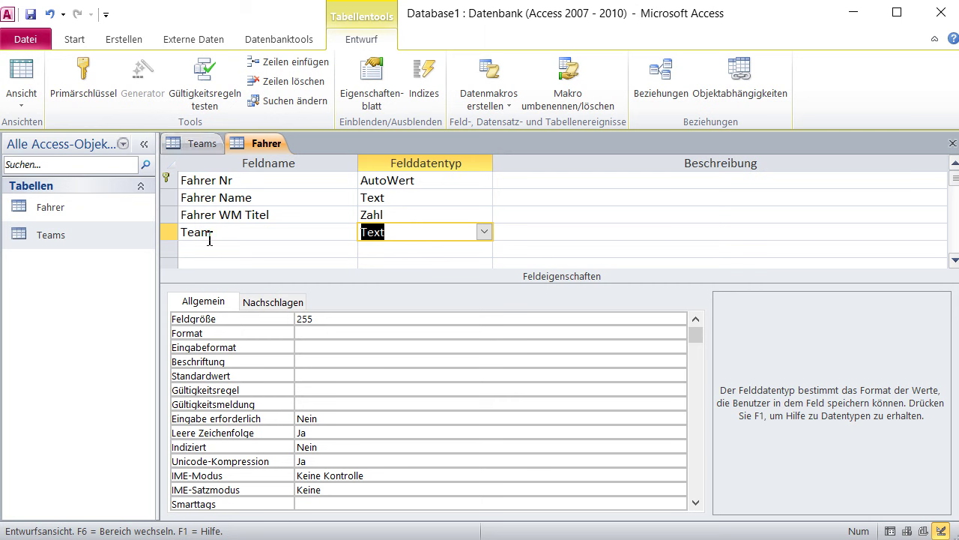
click(484, 232)
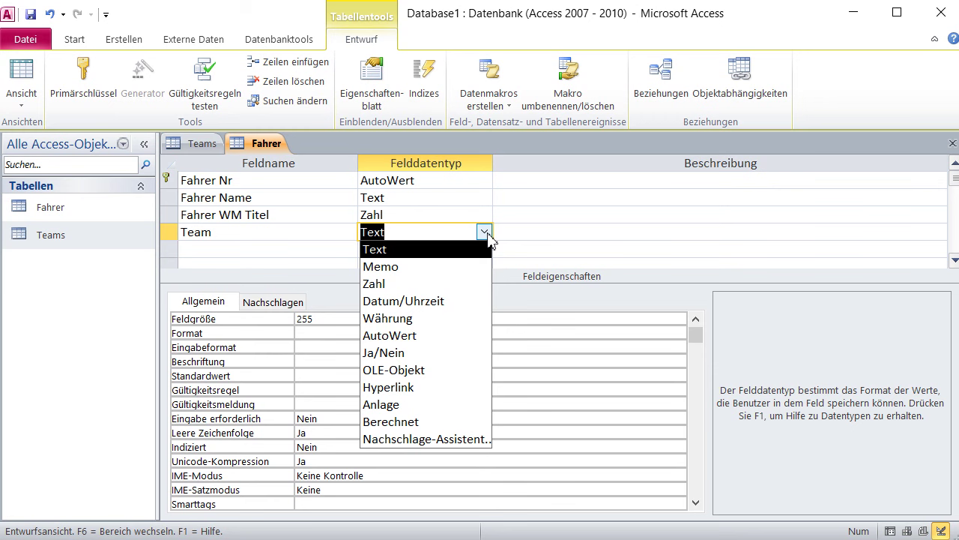
click(431, 284)
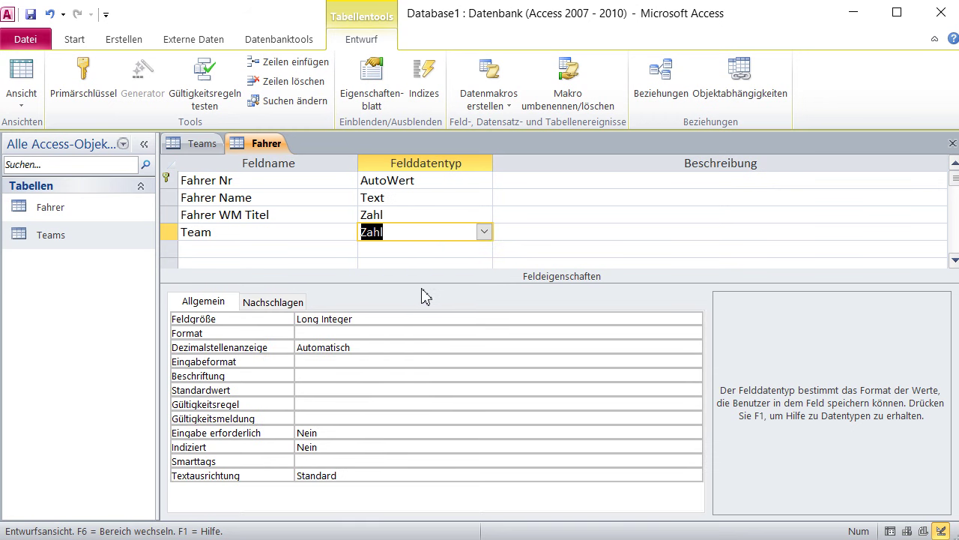
click(371, 322)
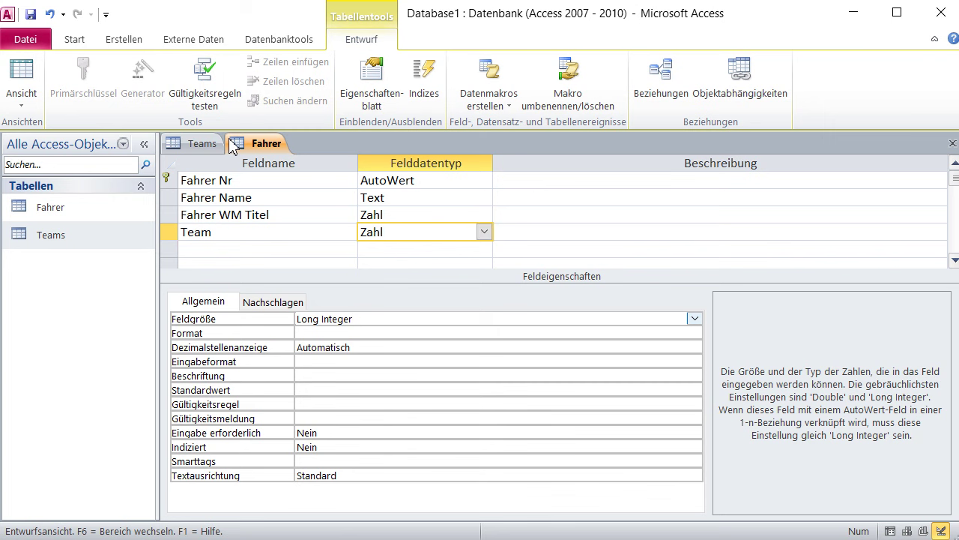
Step: Compare the field size of Team Nr in the Teams table with that of Team in the Fahrer table
click(199, 143)
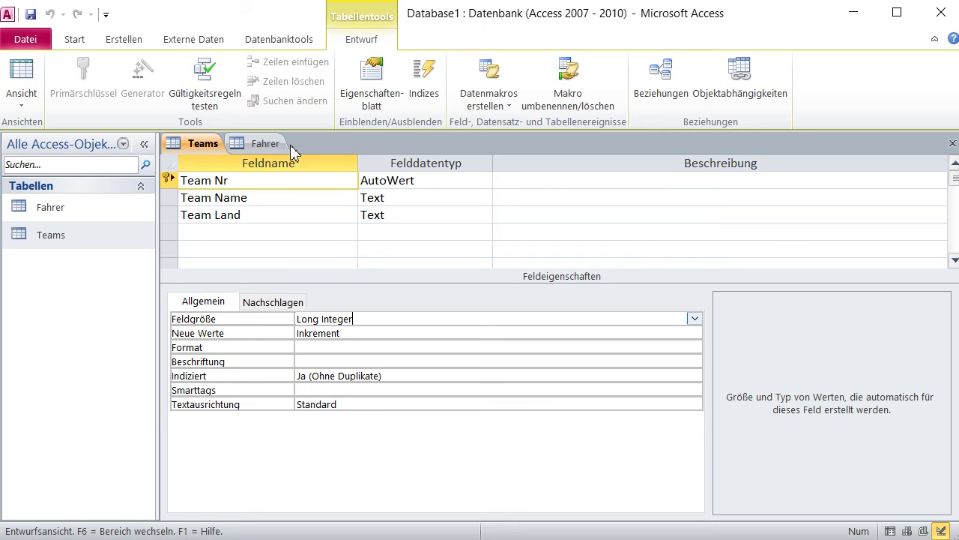
click(257, 143)
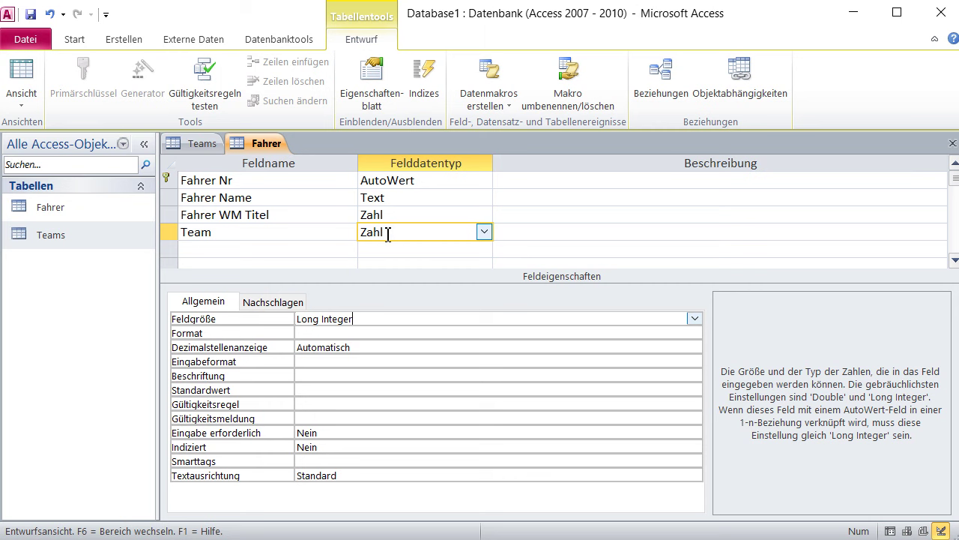
click(203, 145)
click(255, 144)
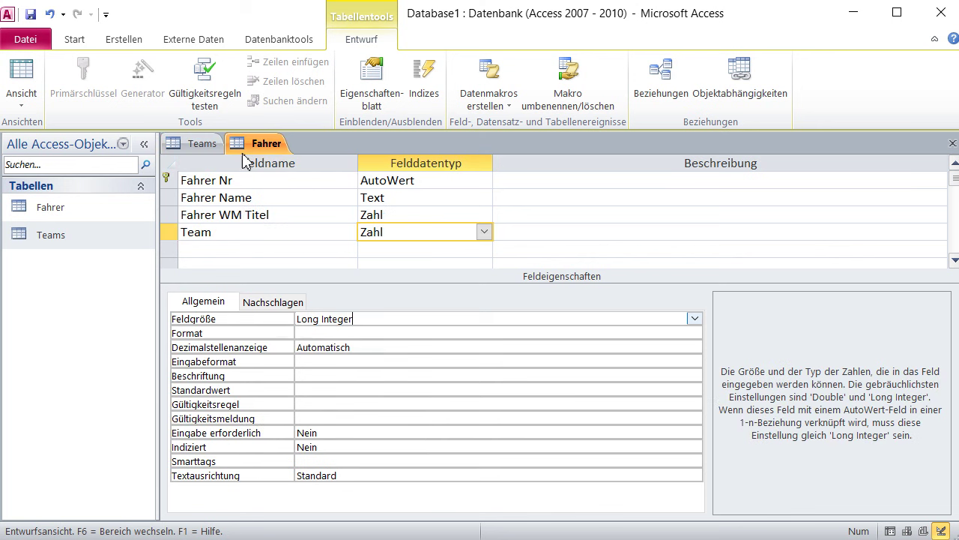
Step: Save the Fahrer table, show its records in datasheet view and select the Team cell of Piquet's record
click(21, 79)
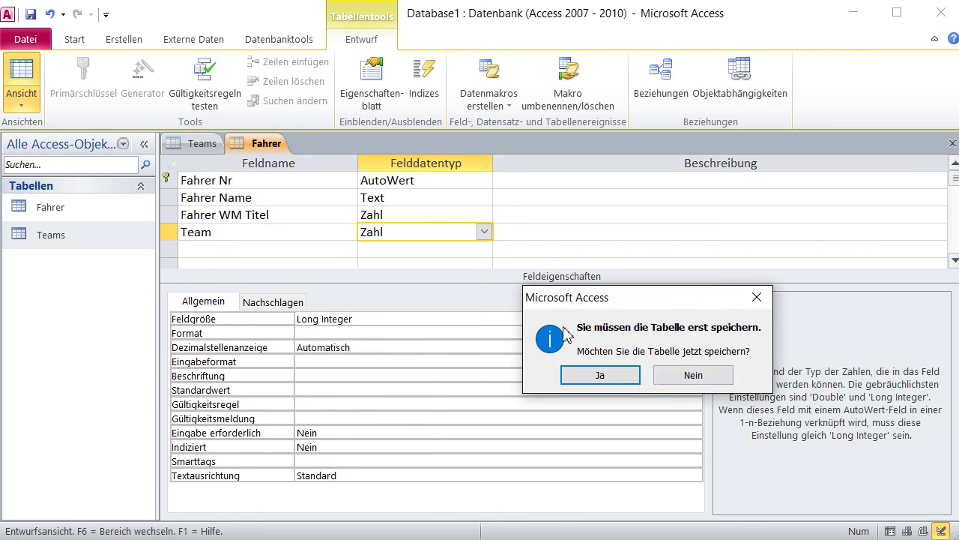
click(602, 376)
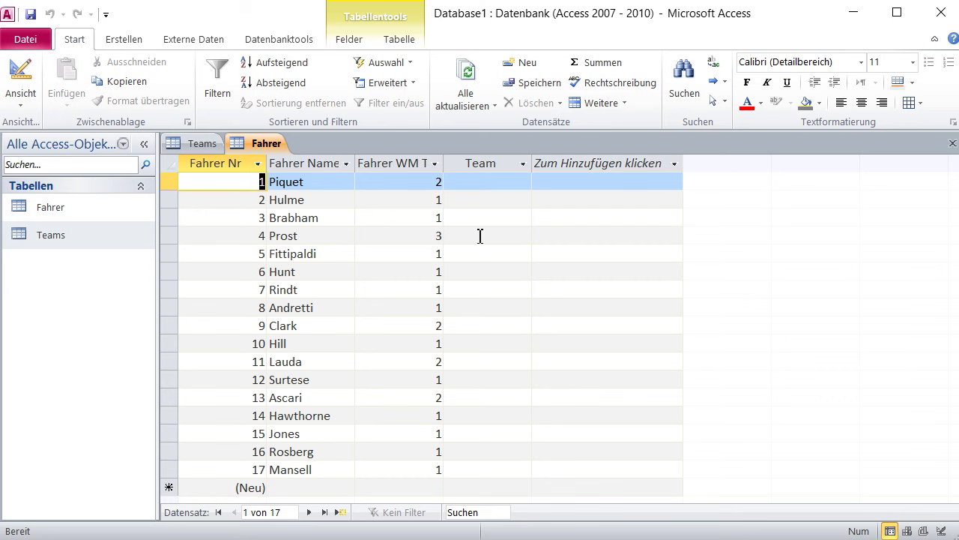
click(496, 182)
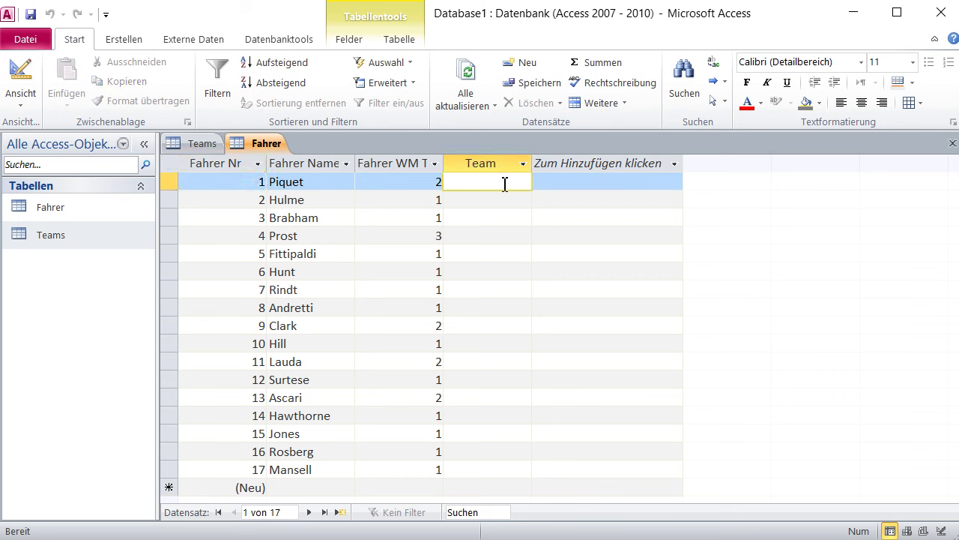
Step: Look up Brabham's team number in the Teams table's records and return to the Fahrer table
click(165, 147)
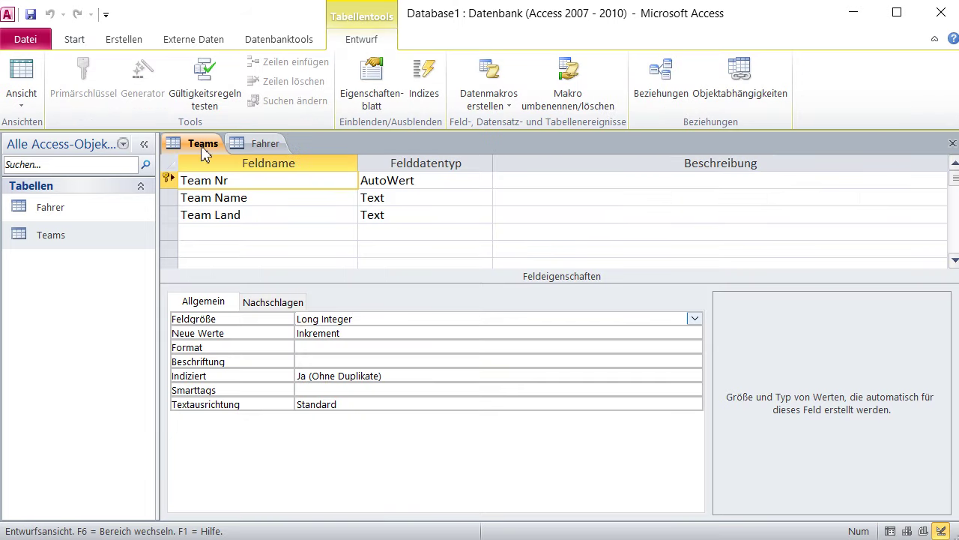
click(23, 79)
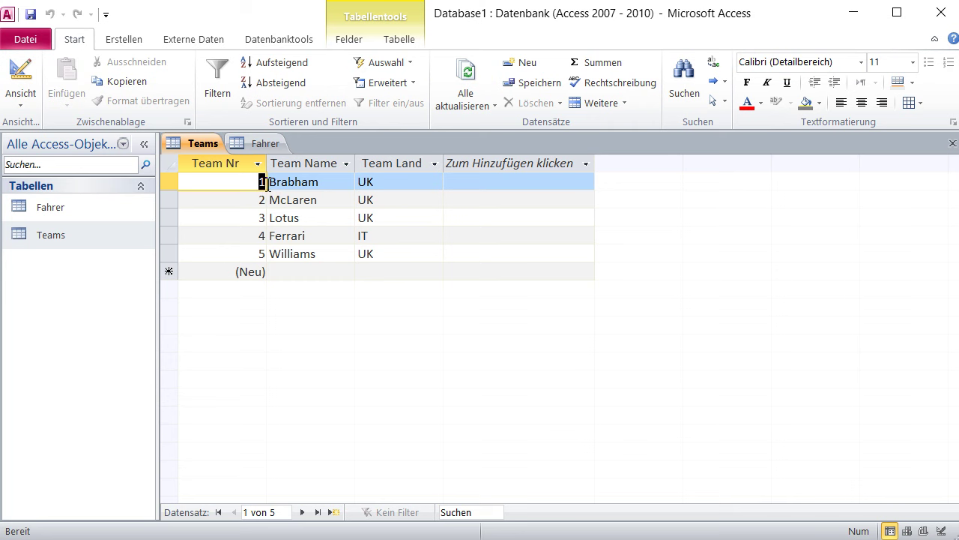
click(259, 143)
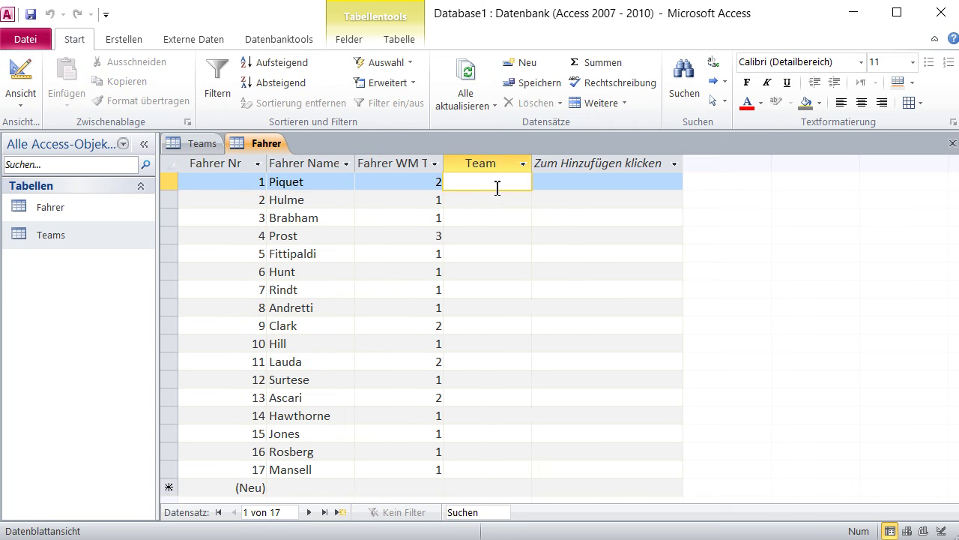
Step: Enter team number 1 in the Team field for Piquet, Hulme and Brabham in the Fahrer table
text(1)
click(514, 202)
text(1)
click(514, 217)
text(1)
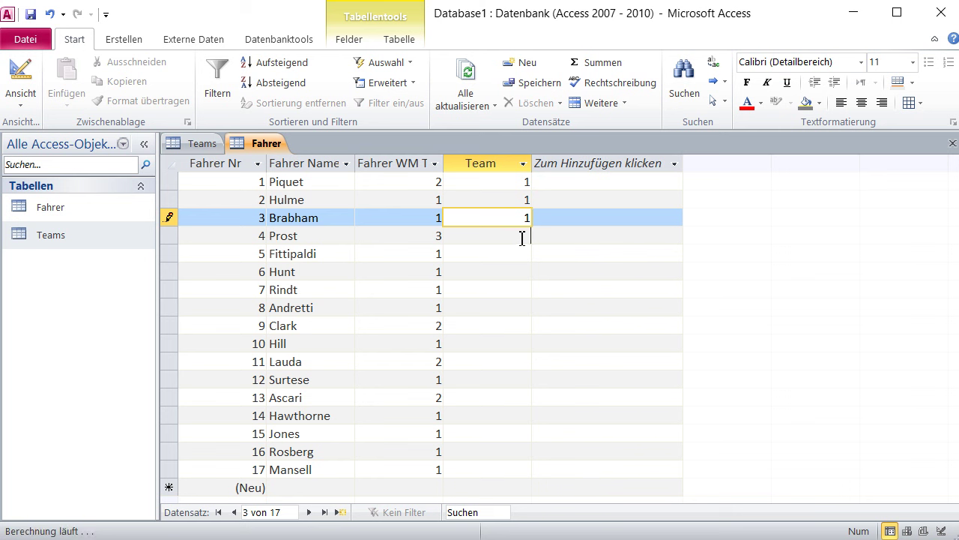
Step: Check Prost's team in the Excel sheet, look up McLaren's number in Teams, and assign team 2 to Prost, Fittipaldi and Hunt
click(520, 235)
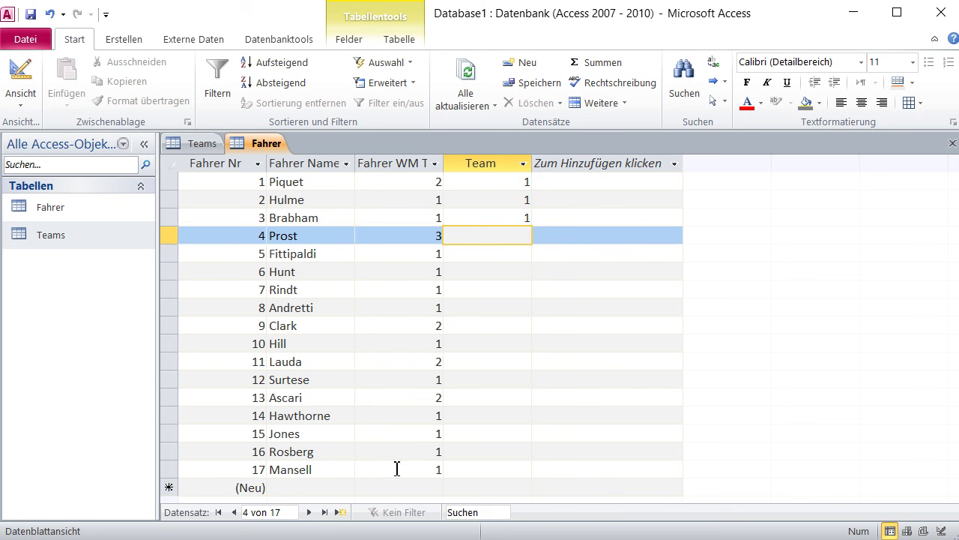
key(alt+Tab)
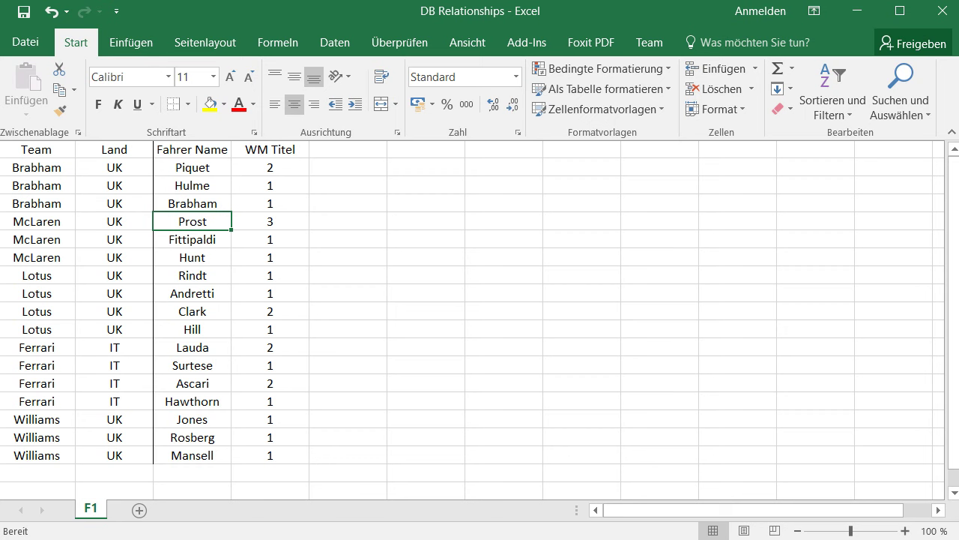
key(alt+Tab)
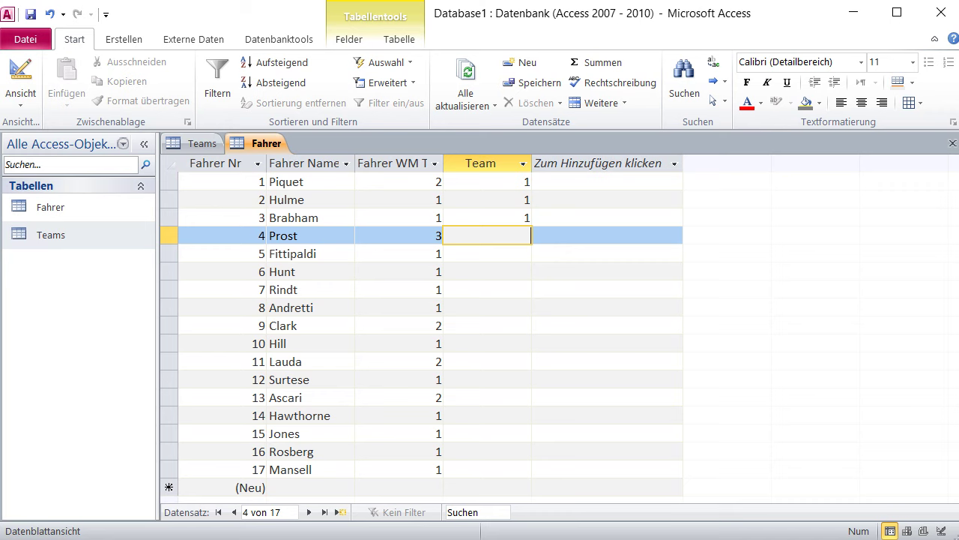
click(197, 143)
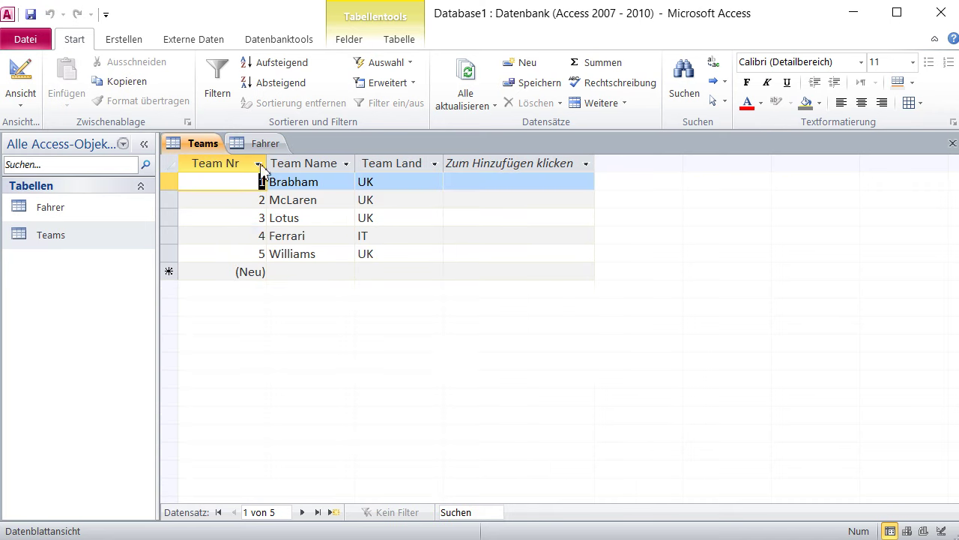
click(253, 143)
text(2)
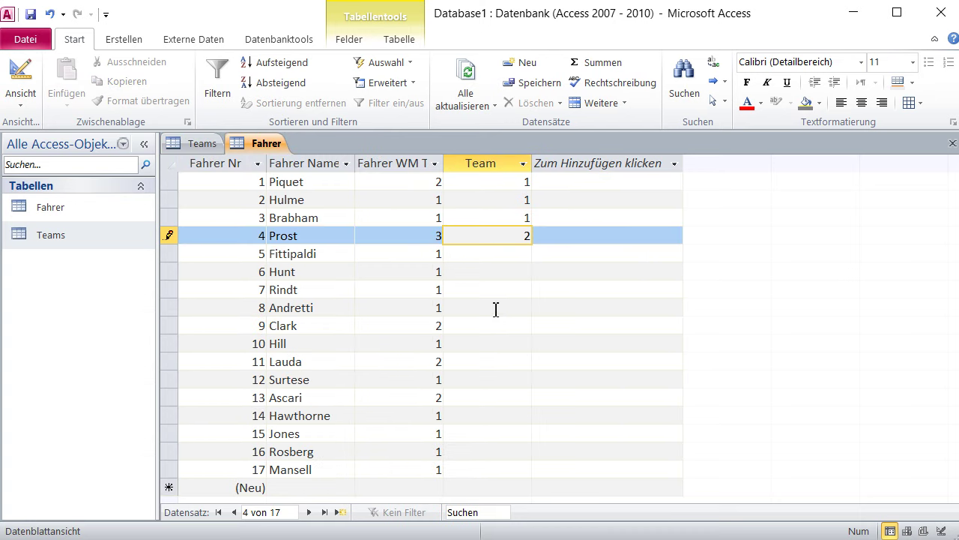
click(517, 255)
text(2)
click(521, 272)
text(2)
Step: Look up the Lotus number in the Teams table and assign team 3 to Rindt, Andretti, Clark and Hill
click(518, 292)
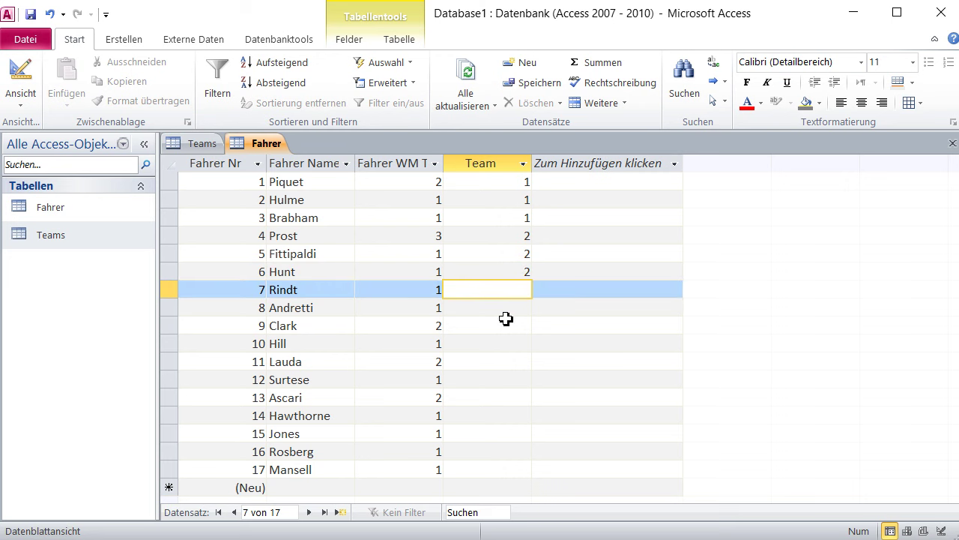
click(204, 143)
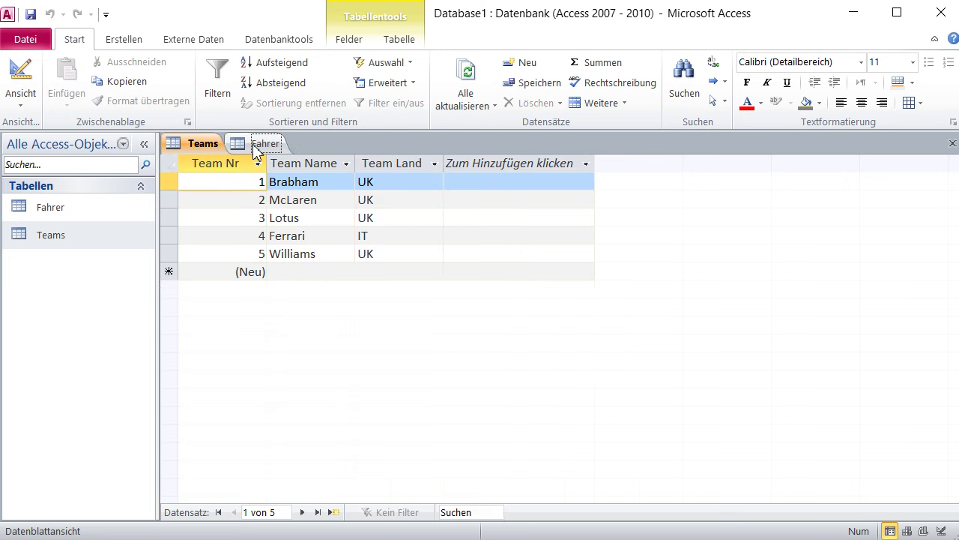
click(255, 144)
text(3)
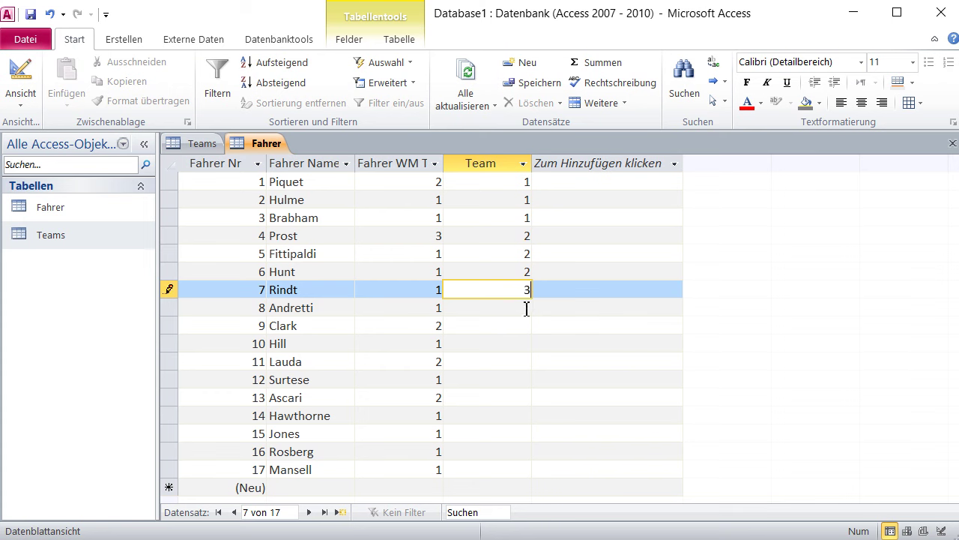
click(525, 308)
text(3)
click(523, 327)
text(3)
click(523, 344)
text(3)
Step: Look up the Ferrari number in the Teams table and assign team 4 to Lauda, Surtese, Ascari and Hawthorne
click(523, 361)
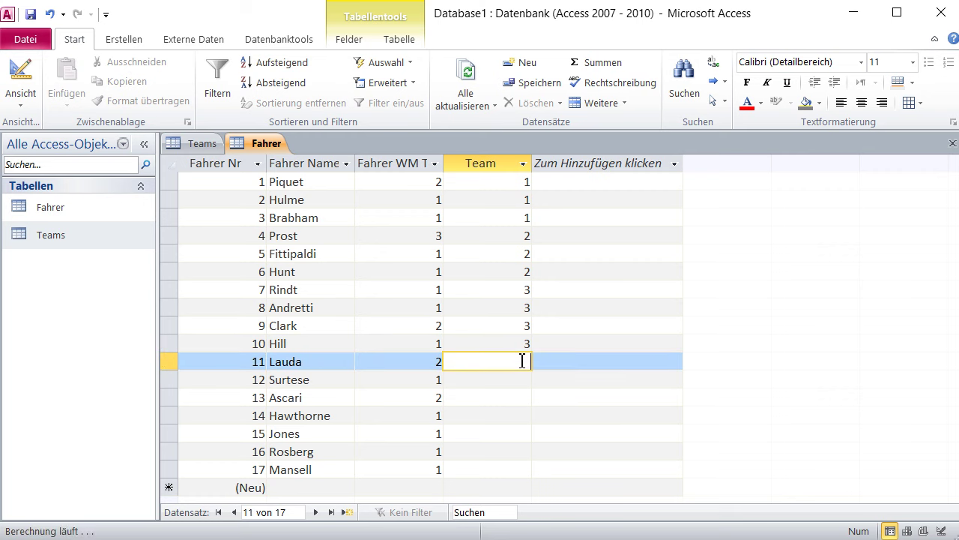
click(196, 144)
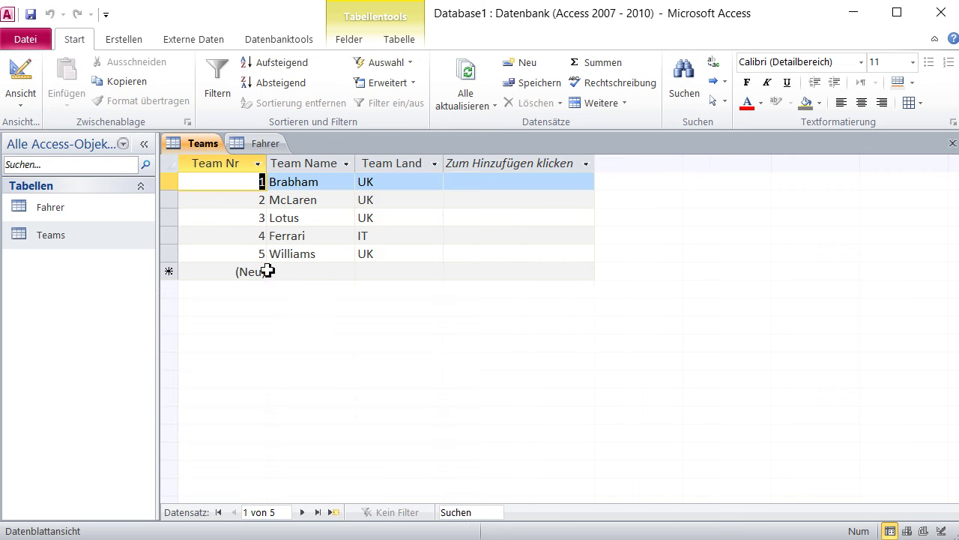
click(266, 148)
text(4)
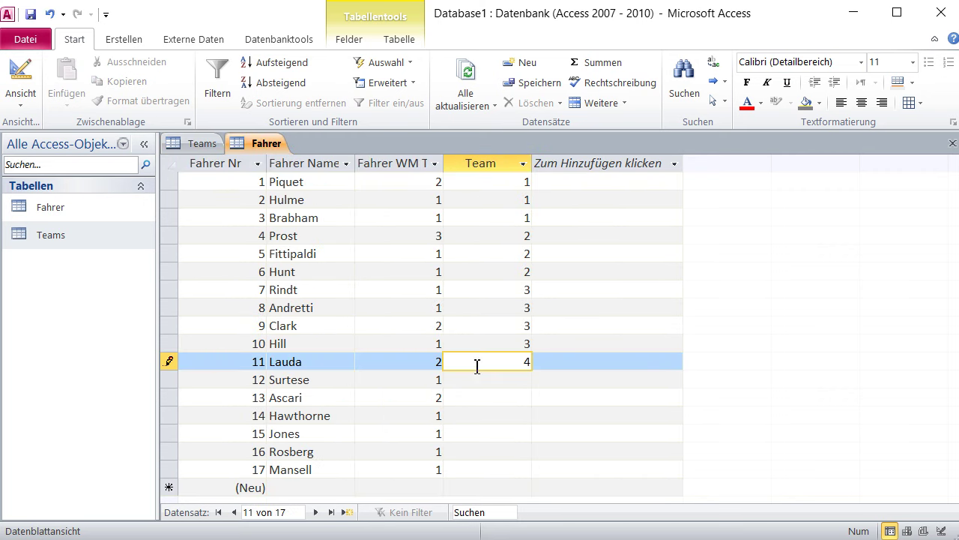
click(520, 386)
text(4)
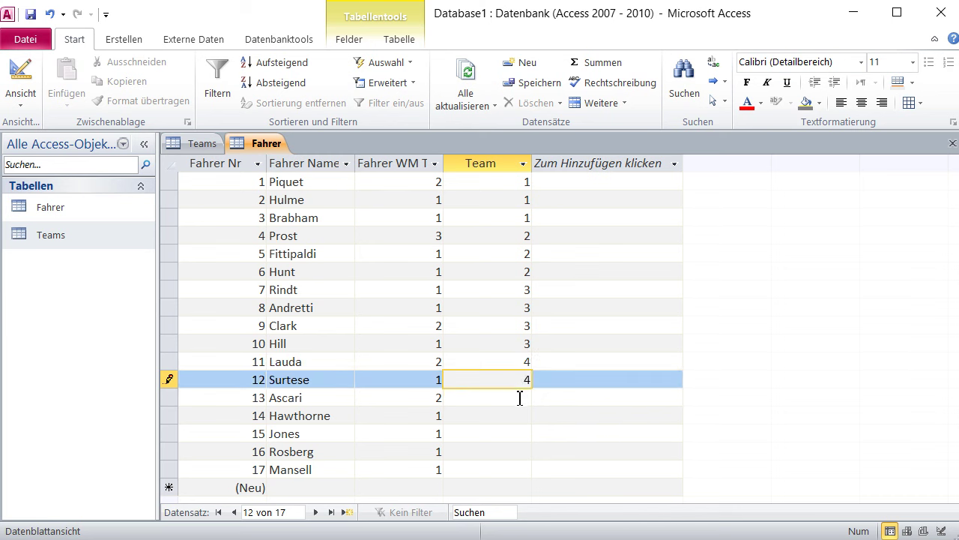
click(520, 398)
text(4)
click(520, 416)
text(4)
Step: Enter team number 5 in the Team field for Jones, Rosberg and Mansell
click(528, 436)
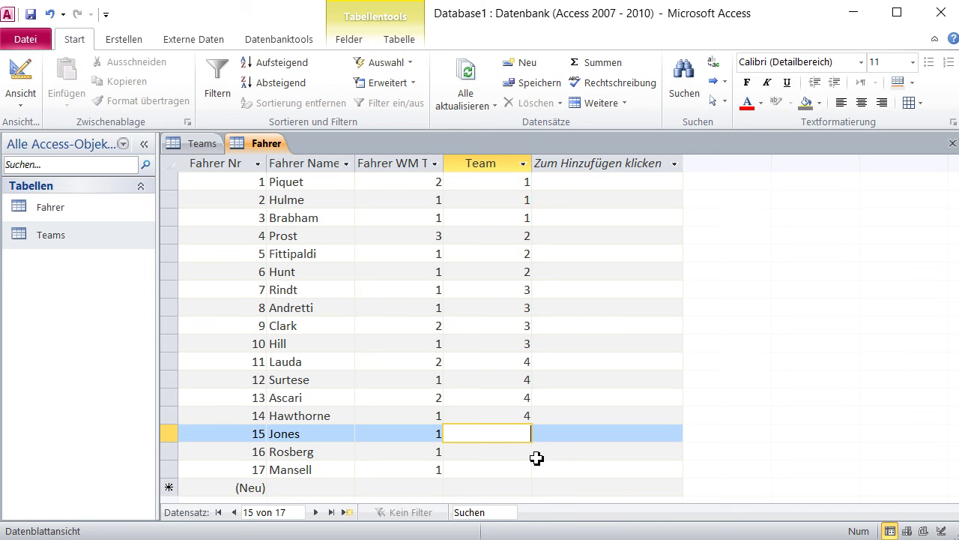
text(5)
click(525, 454)
text(5)
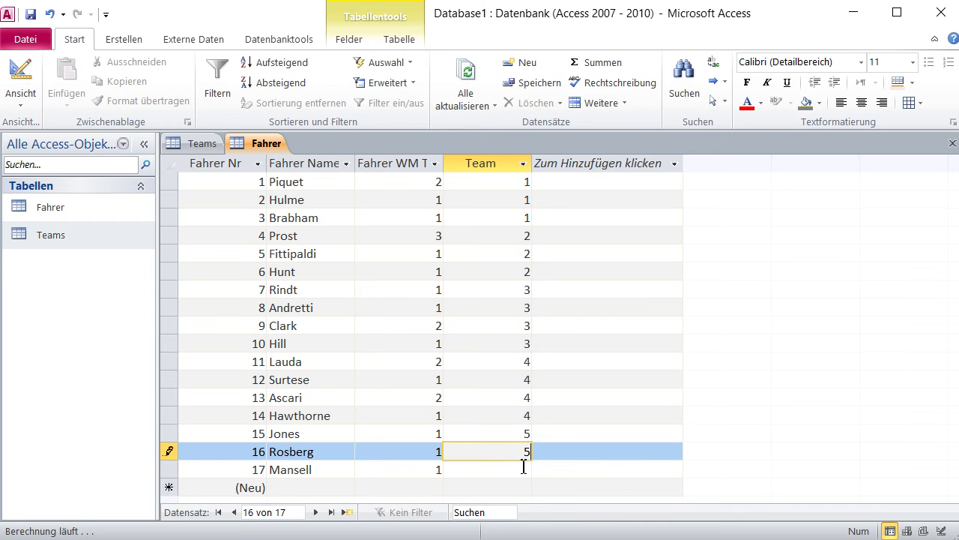
click(524, 469)
text(5)
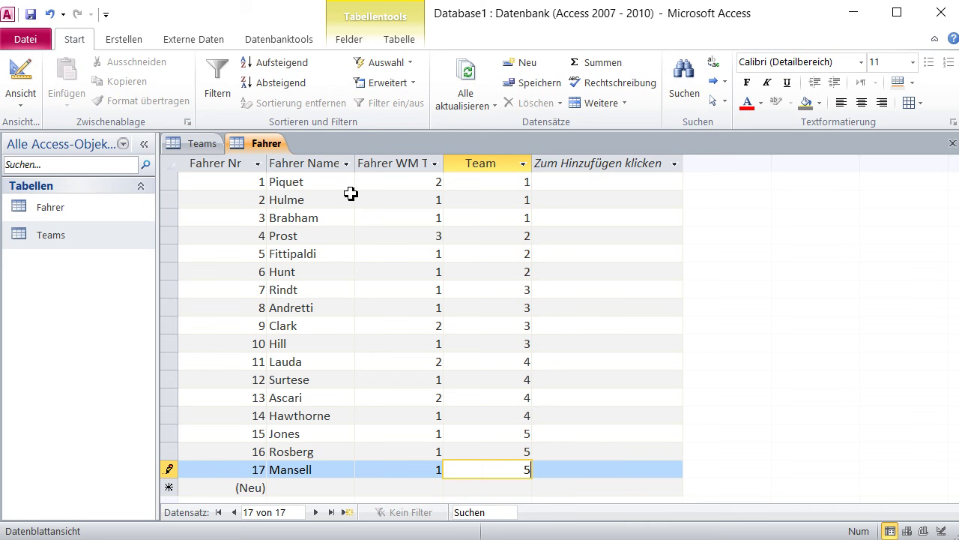
Step: Compare Piquet's Team entry with the Teams records and show the Teams table in design view to examine the Team Nr field
click(514, 183)
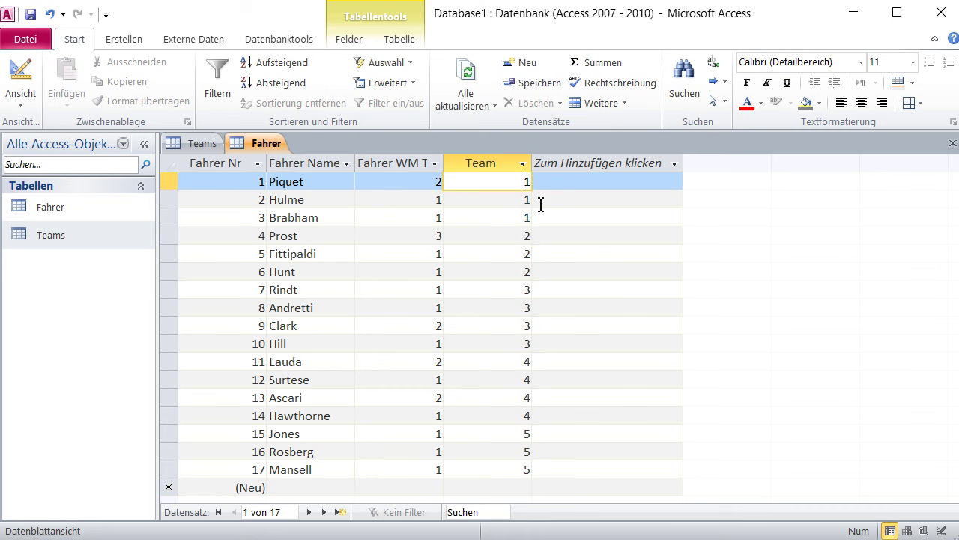
click(192, 146)
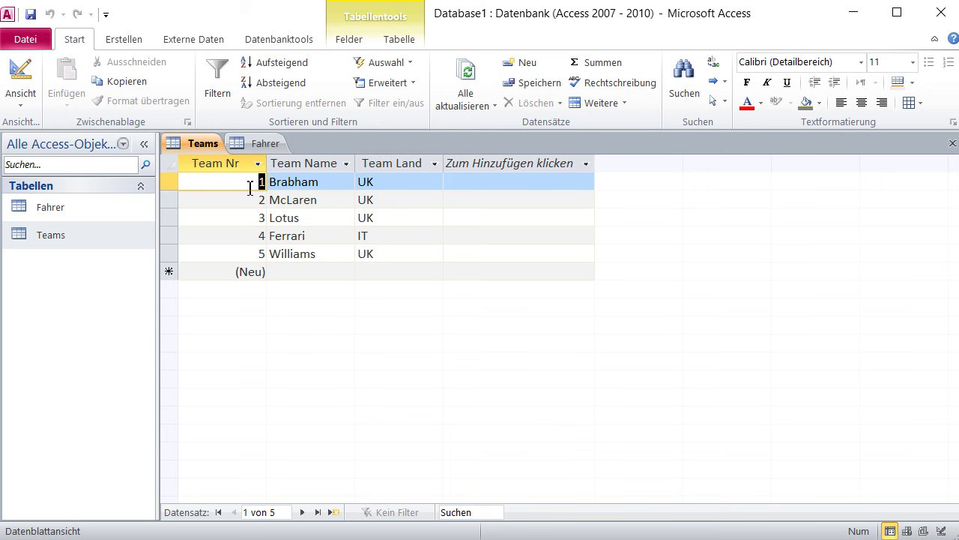
click(23, 84)
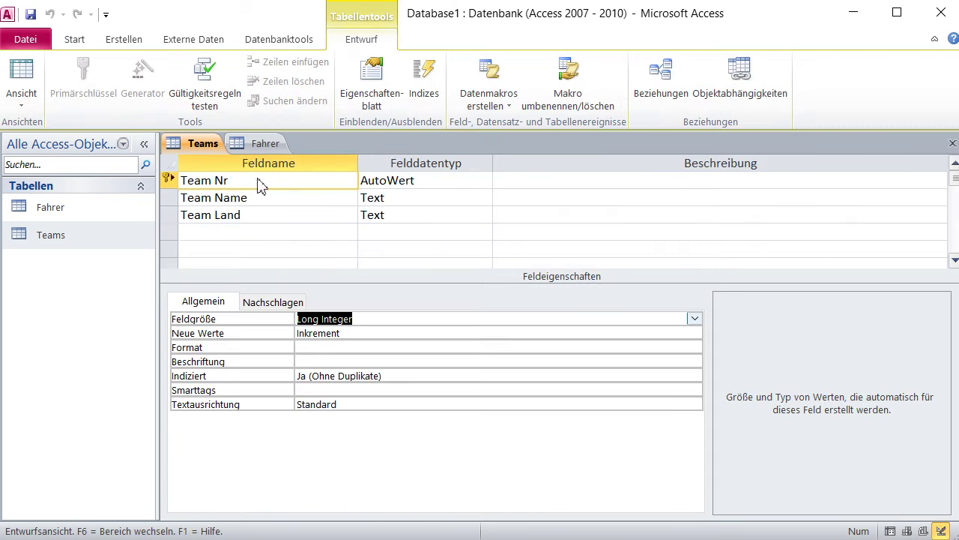